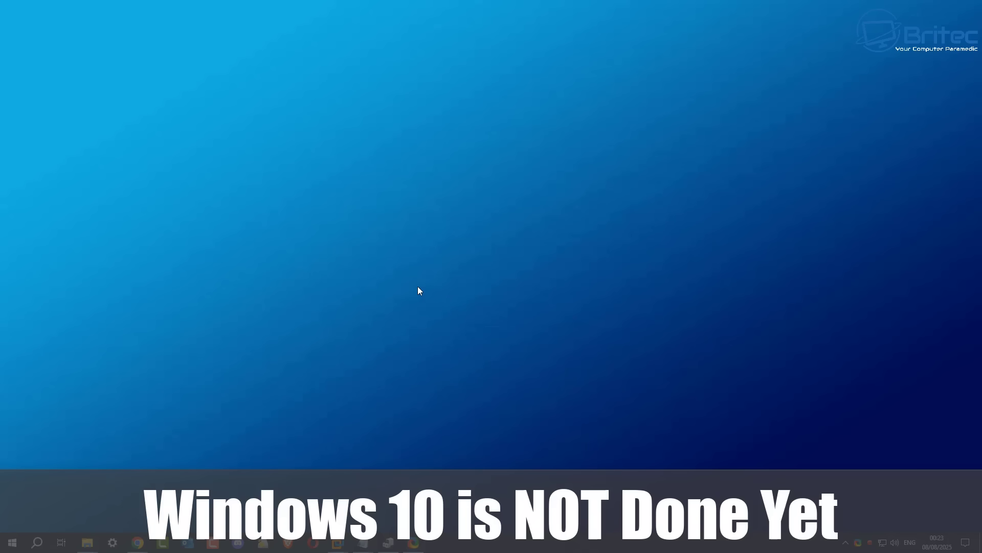
Go to Update & Security in Settings and start a check for Windows updates
click(10, 546)
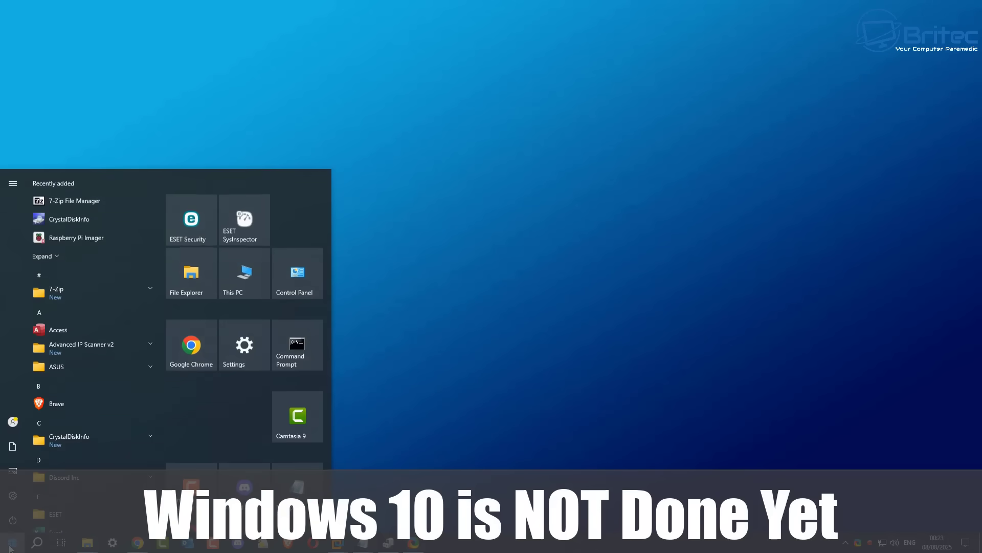
click(15, 495)
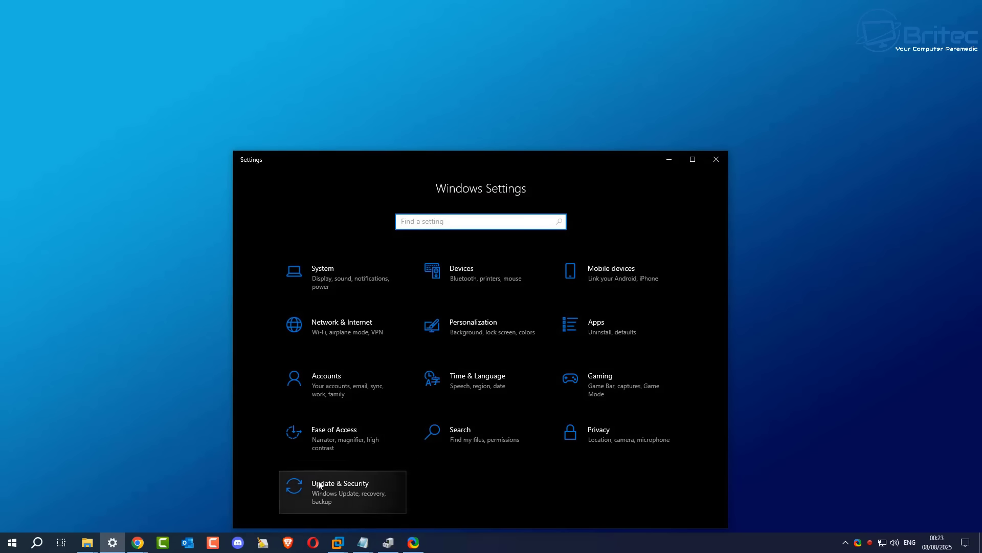
click(309, 485)
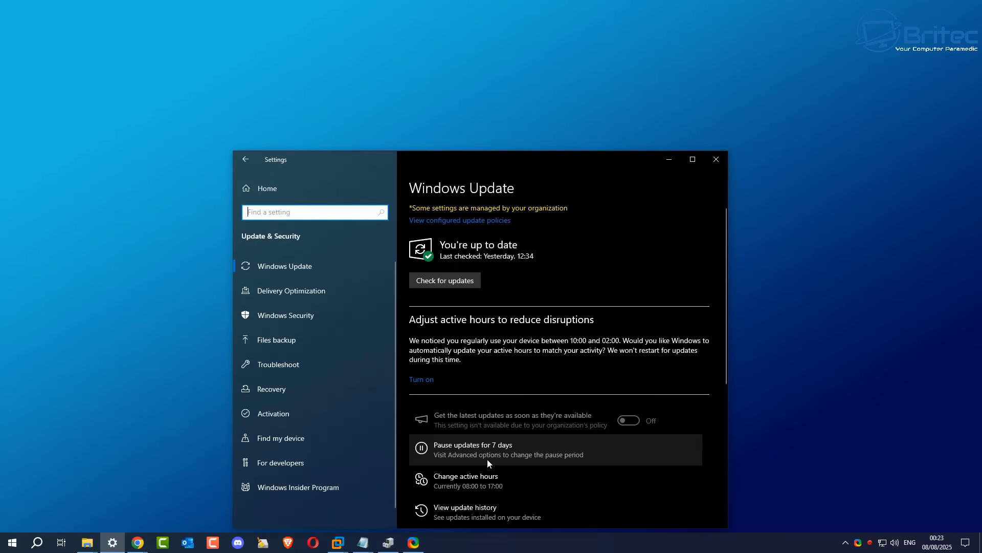
click(467, 280)
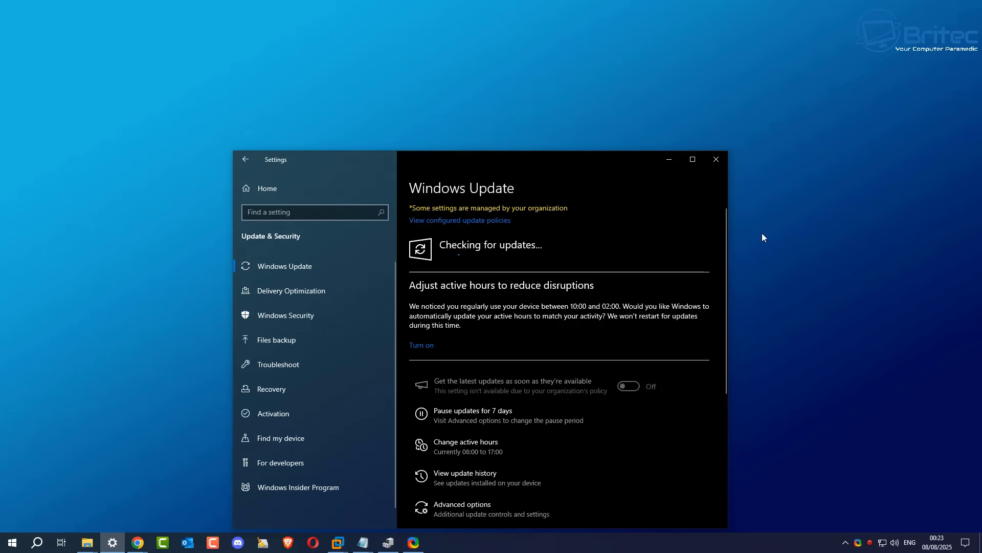
Close Settings and start buying the Win 11 Pro OEM key on CDKeySales
click(717, 160)
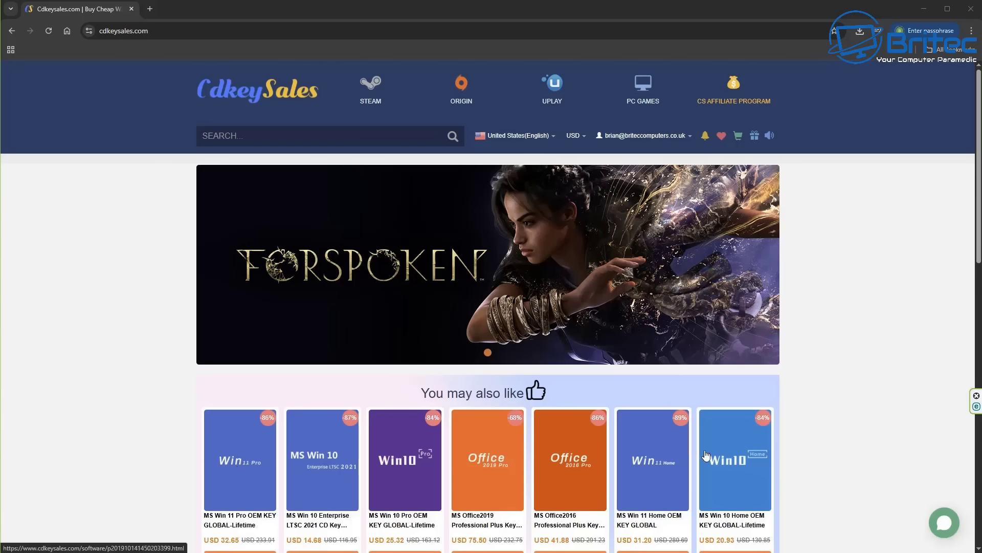
click(238, 470)
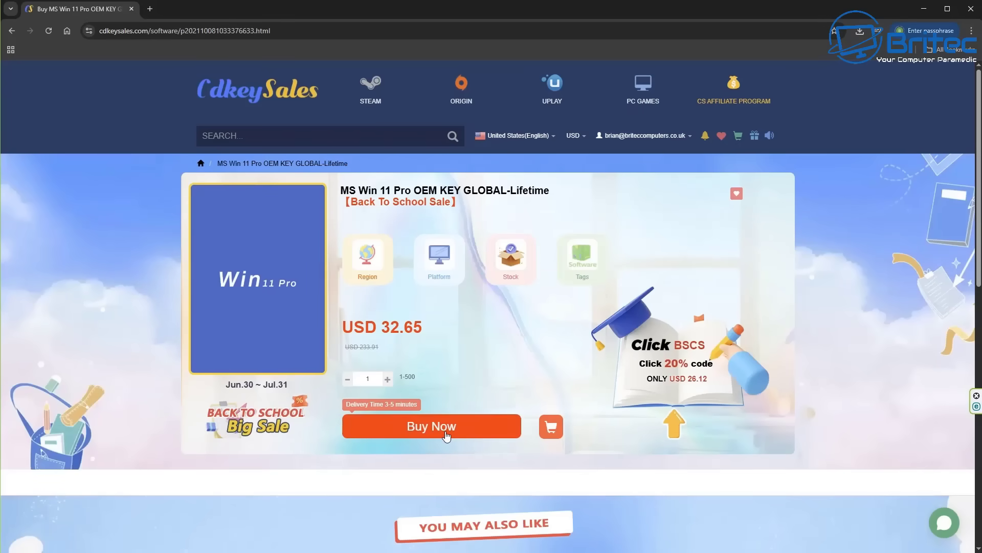
click(446, 436)
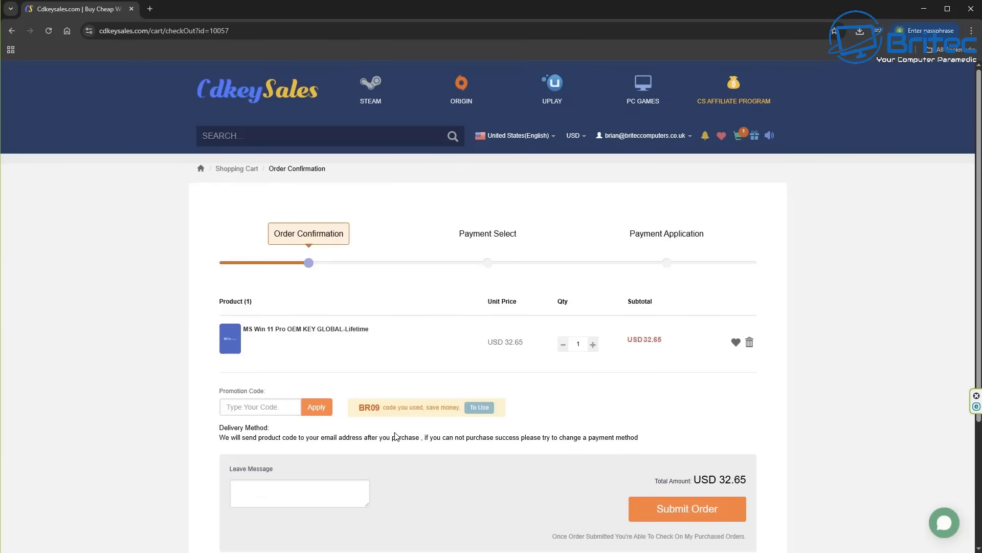
Apply the promotion code BR09 to the order
click(295, 408)
text(B)
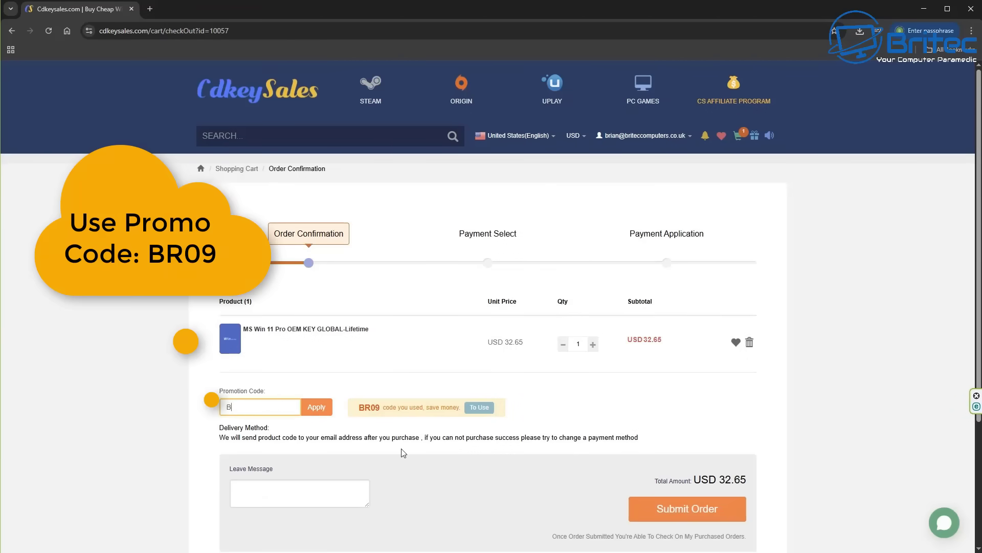
text(R09)
click(314, 409)
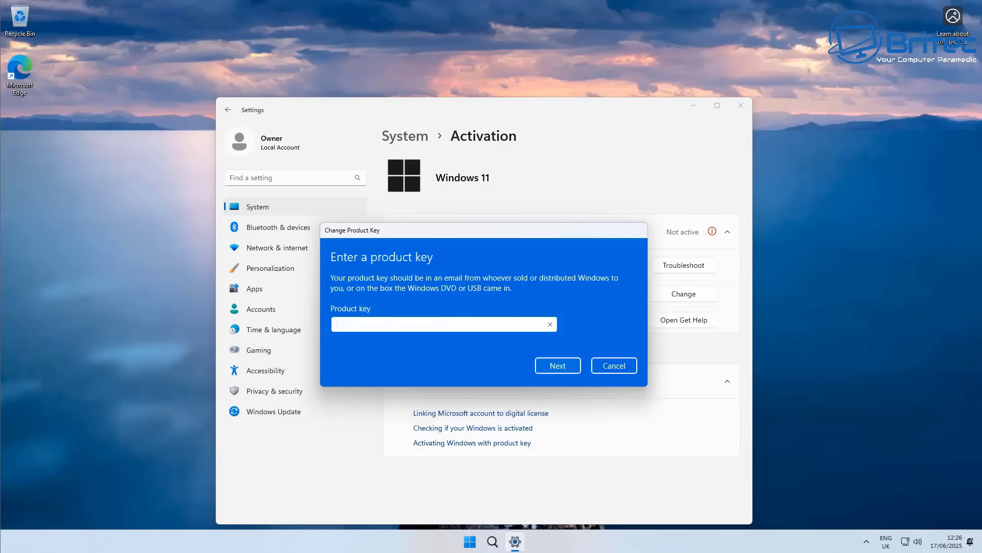
Paste the product key into the Change Product Key dialog and activate Windows 11
key(ctrl+v)
key(Return)
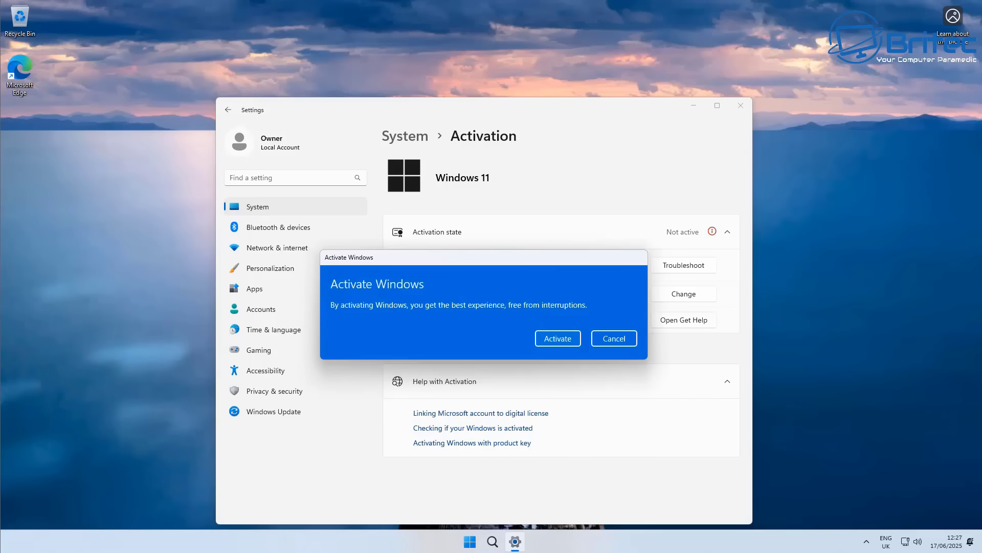
key(Return)
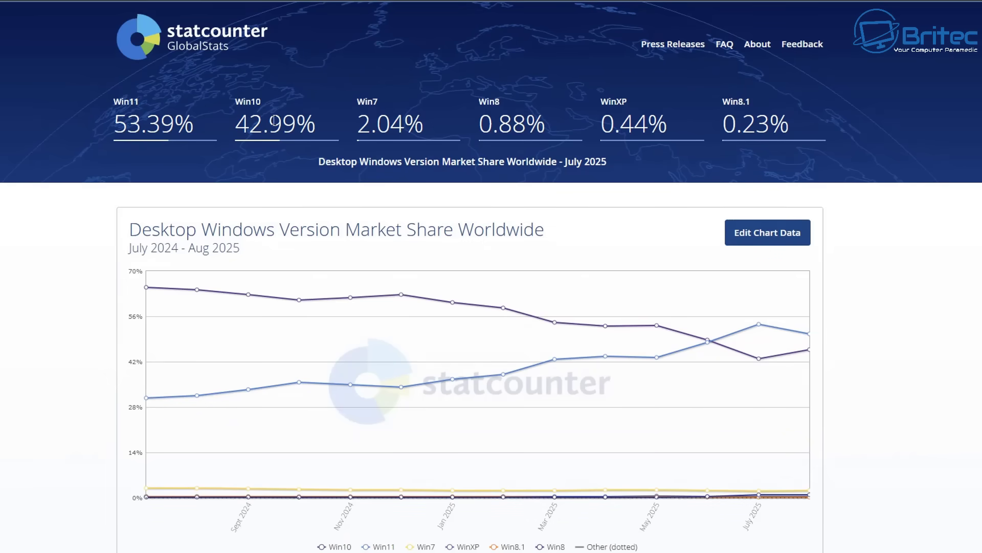
mouse_move(813, 353)
mouse_move(760, 326)
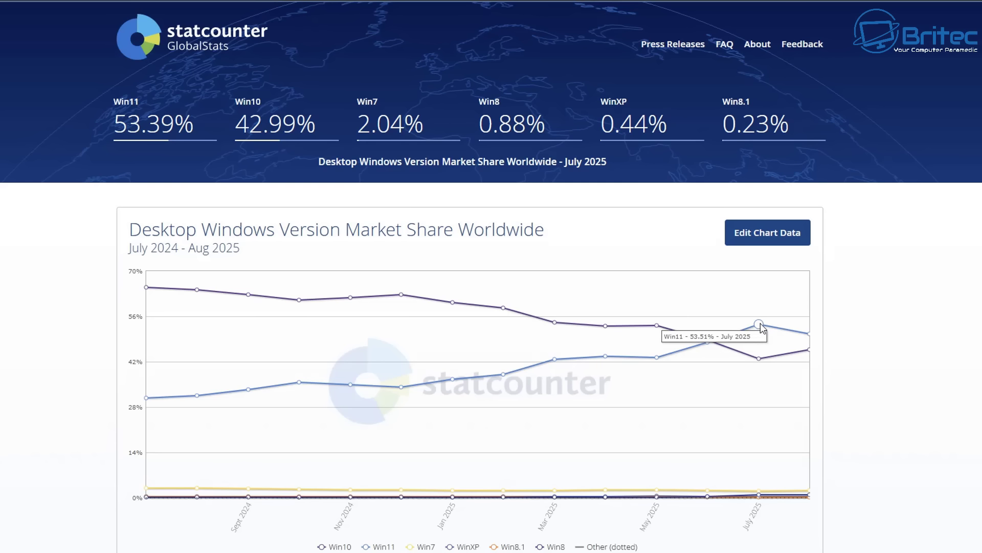
mouse_move(809, 334)
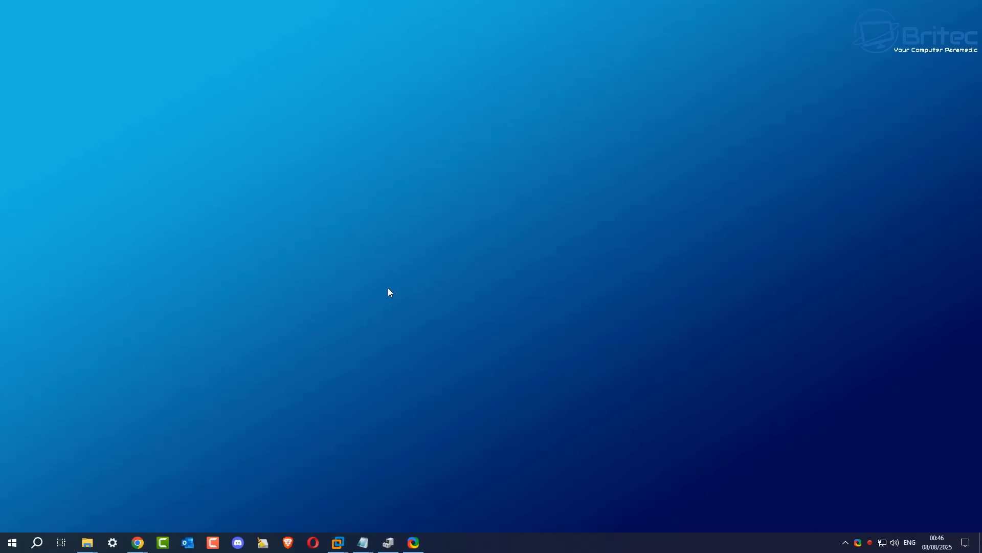
click(11, 546)
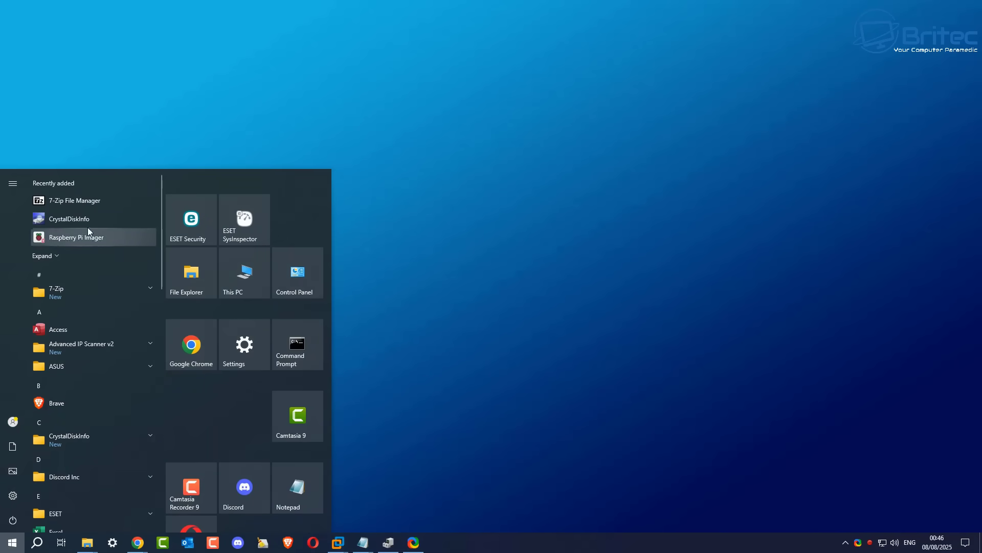
click(297, 487)
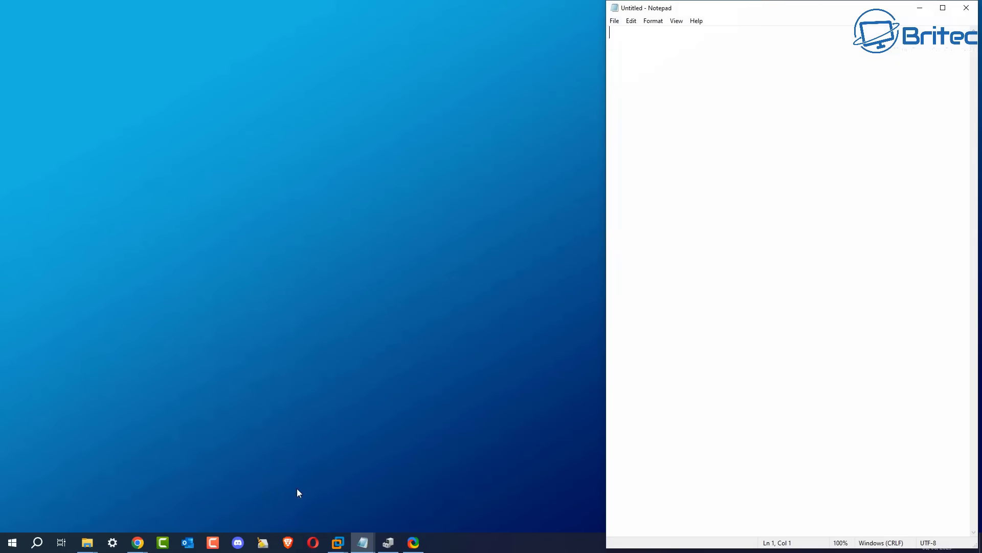
drag(811, 3, 466, 82)
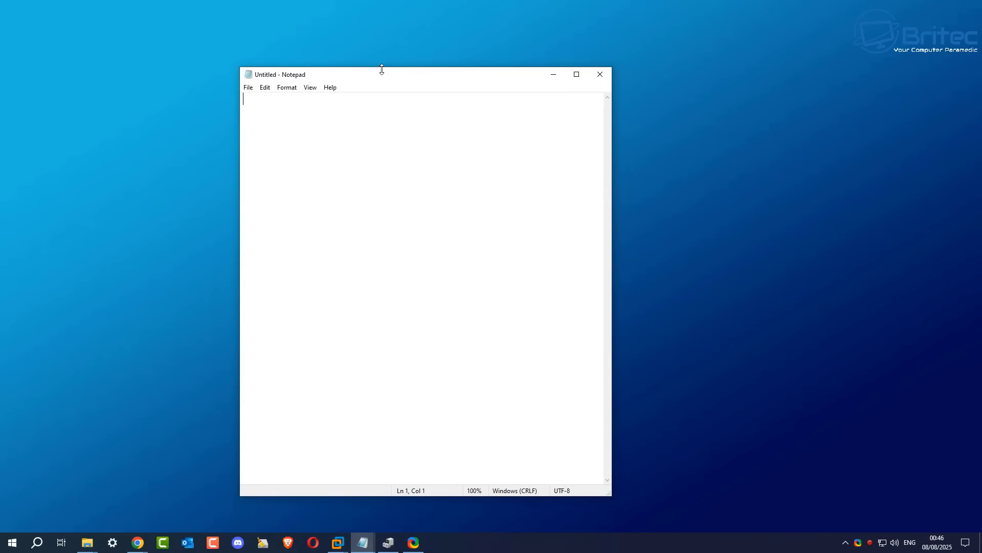
drag(381, 78, 423, 83)
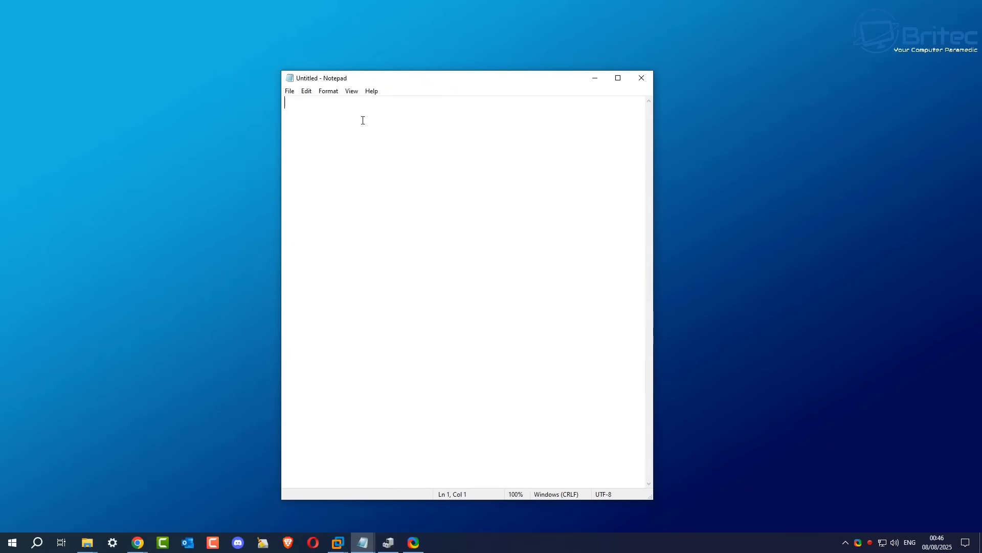
click(642, 79)
click(38, 542)
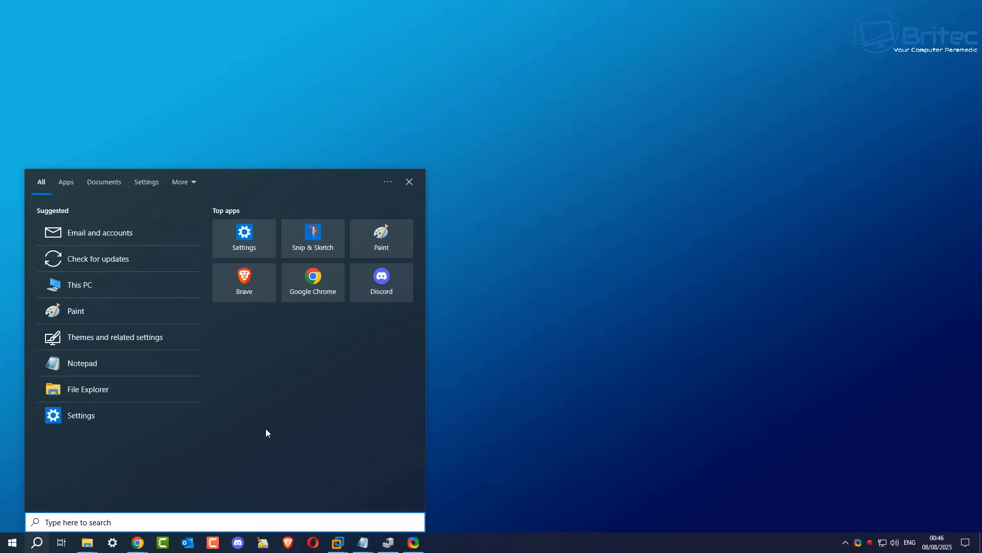
click(384, 232)
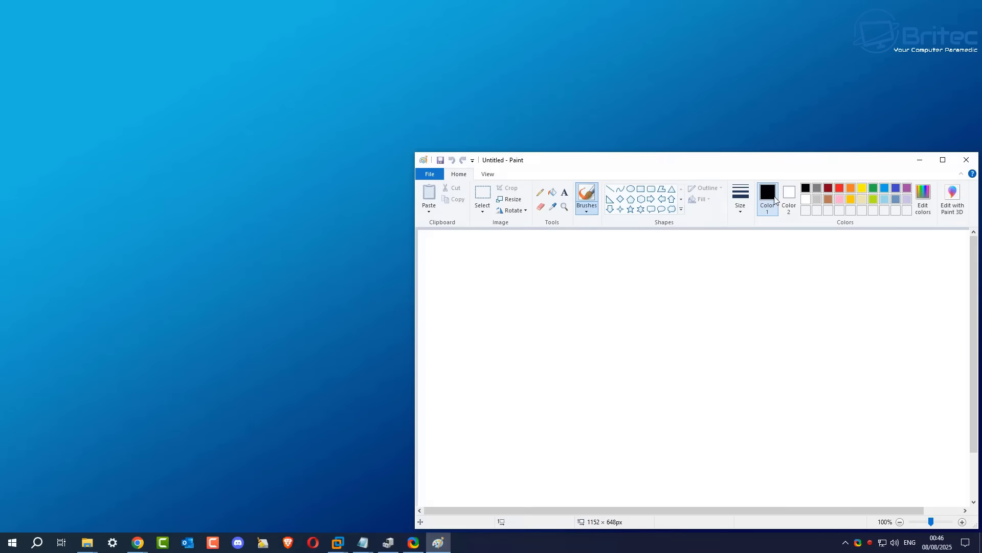
drag(776, 167, 568, 109)
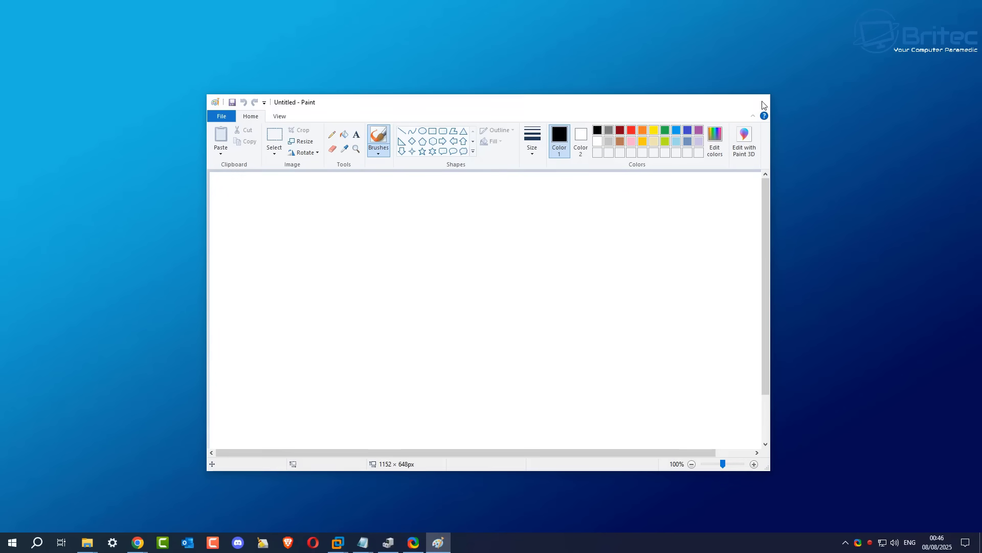
click(762, 101)
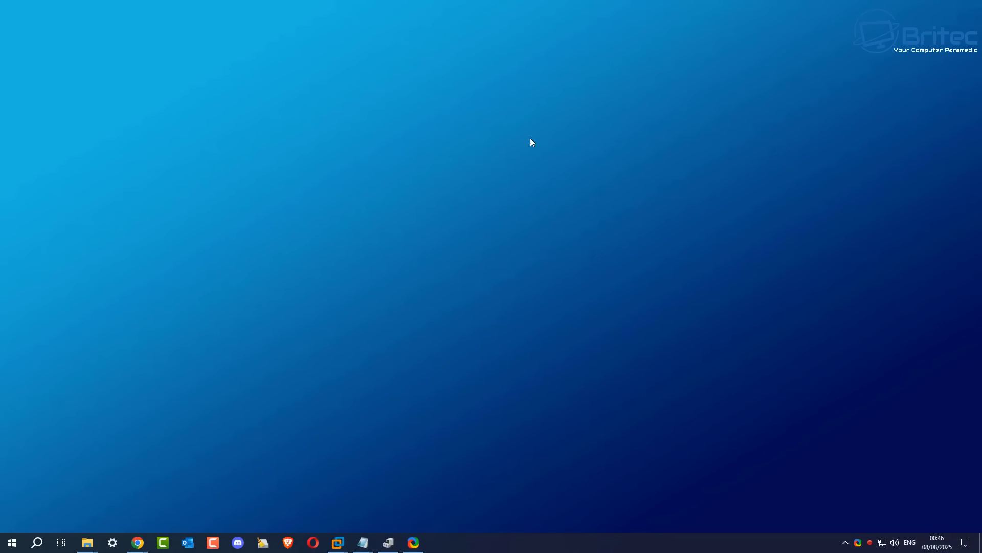
Open the System > About page in Windows 10 Settings
click(12, 542)
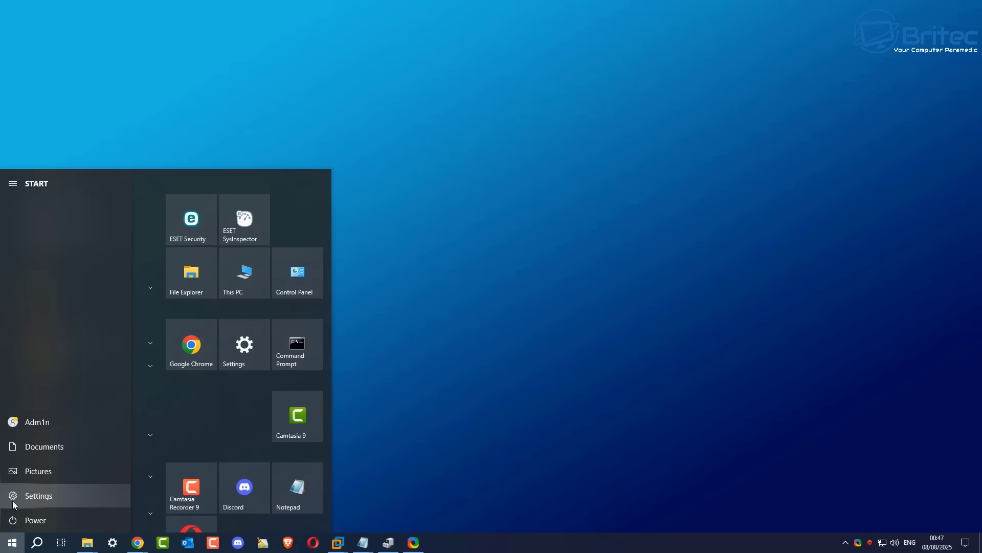
click(14, 500)
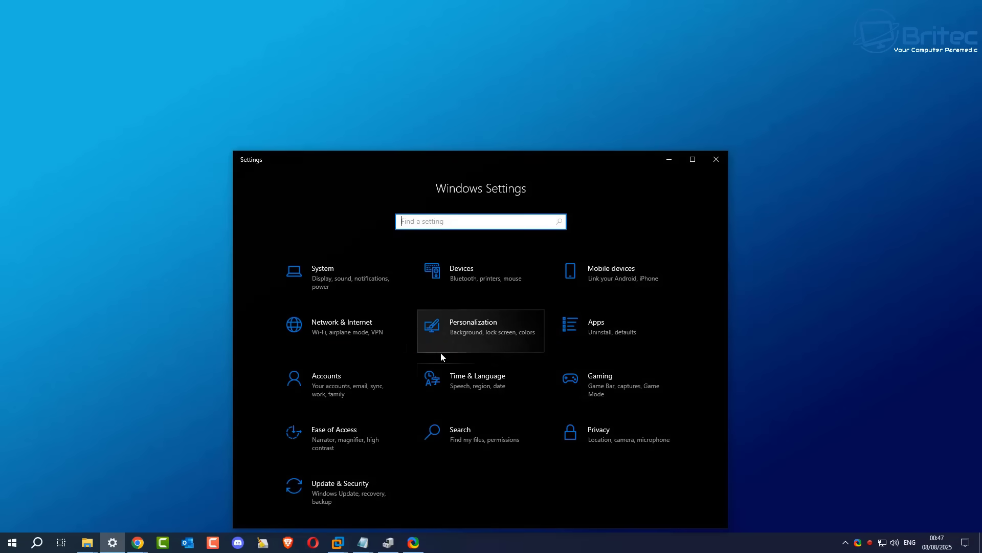
click(349, 280)
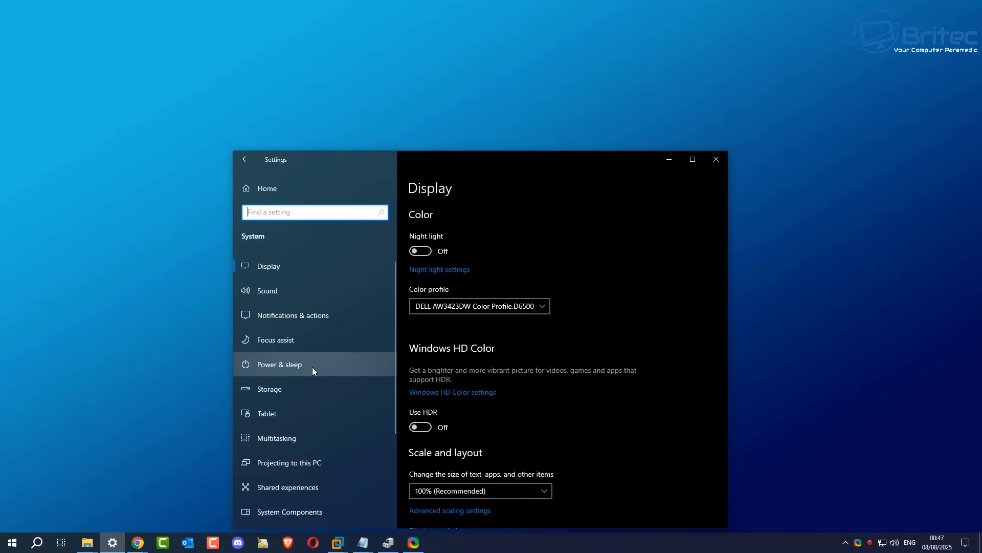
scroll(312, 368, down, 5)
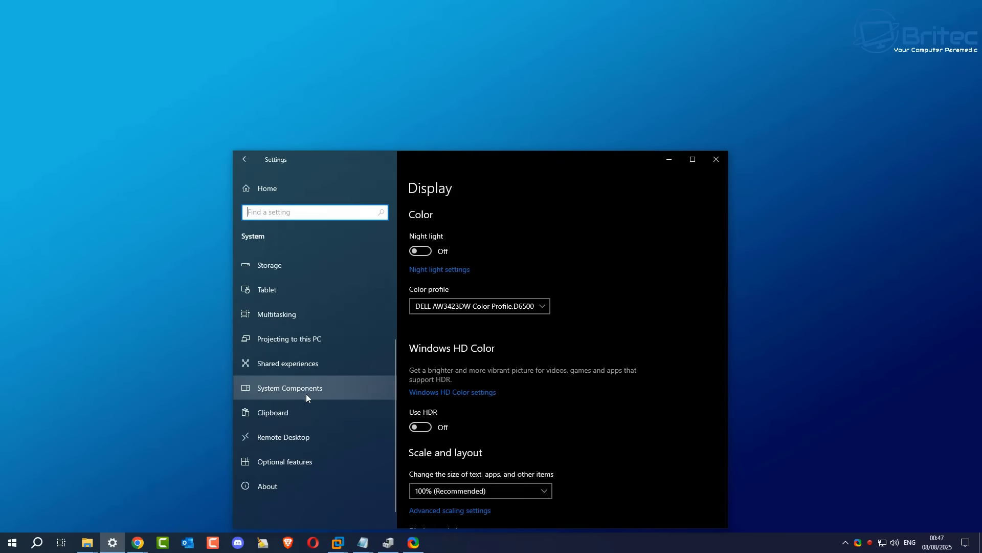
scroll(296, 347, up, 3)
scroll(297, 349, up, 1)
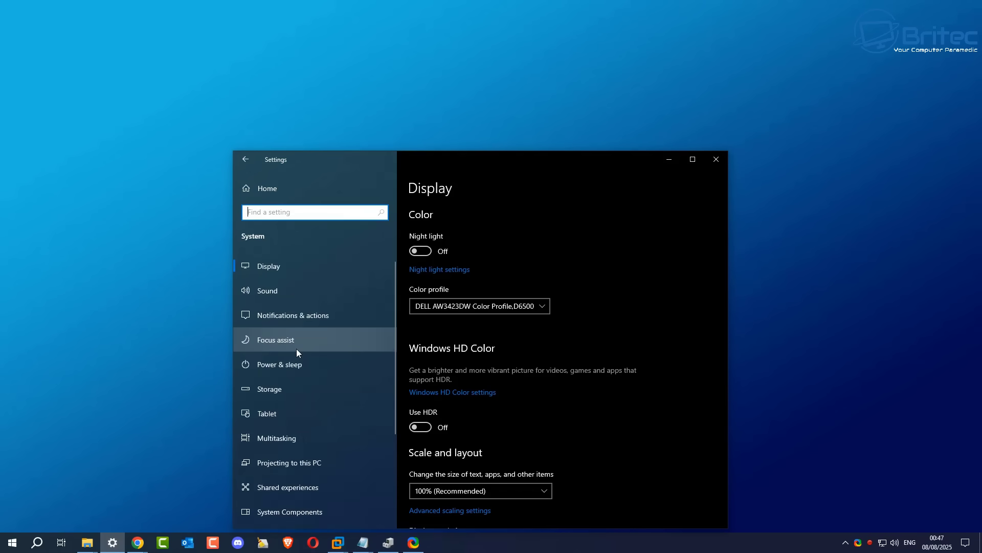
scroll(296, 348, down, 3)
click(268, 473)
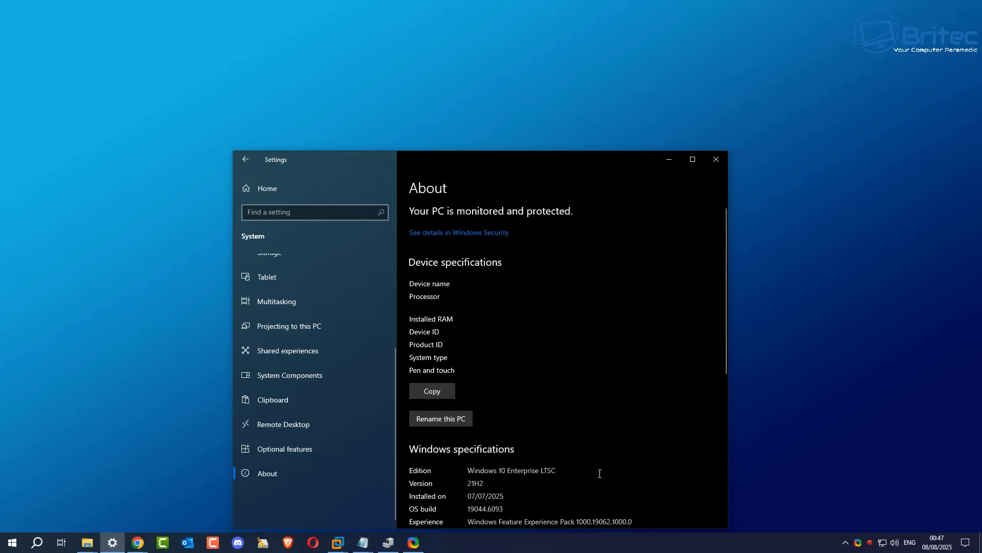
Highlight the version 21H2 and the edition Windows 10 Enterprise LTSC, then clear the selection
double_click(476, 483)
click(554, 492)
drag(557, 472, 462, 473)
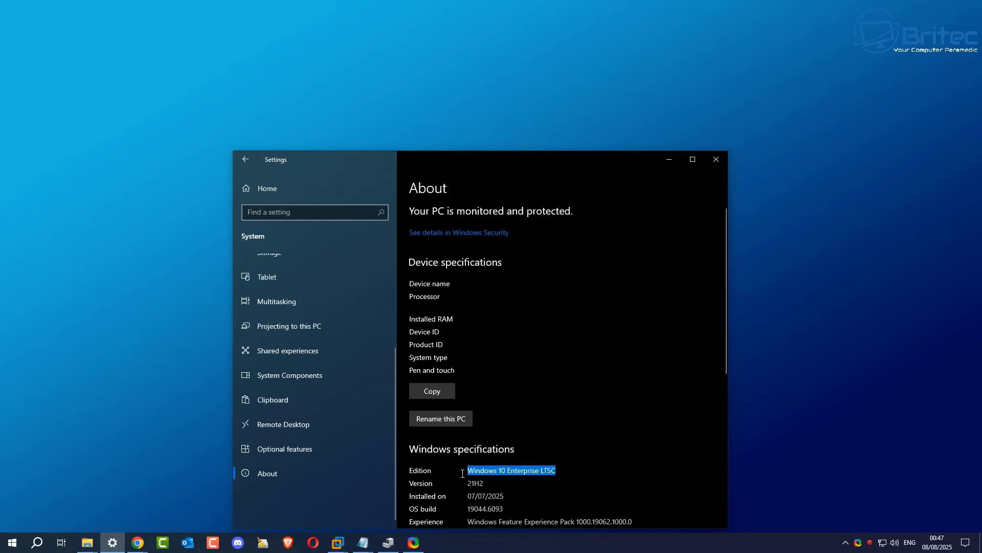
click(568, 493)
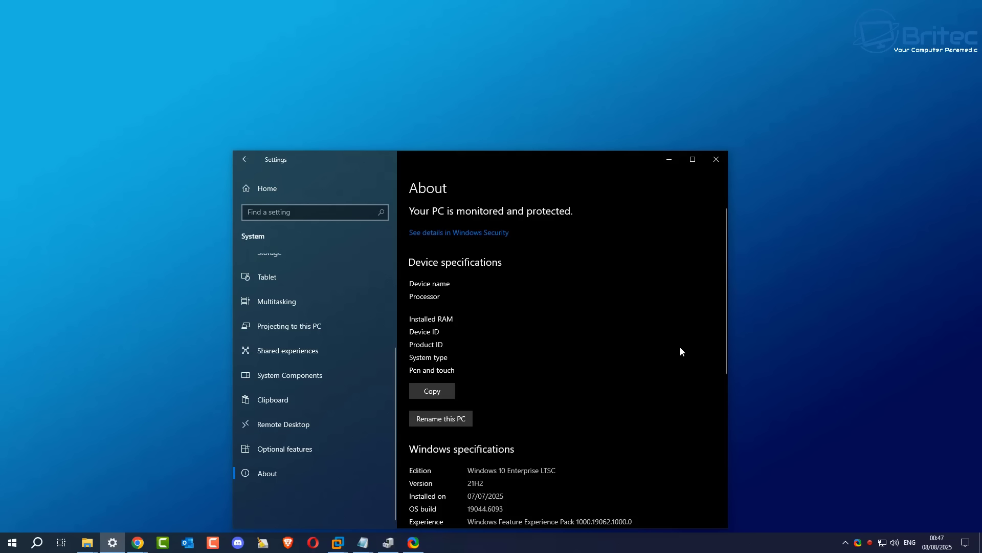
Open Privacy settings and view the Location permission page
click(715, 162)
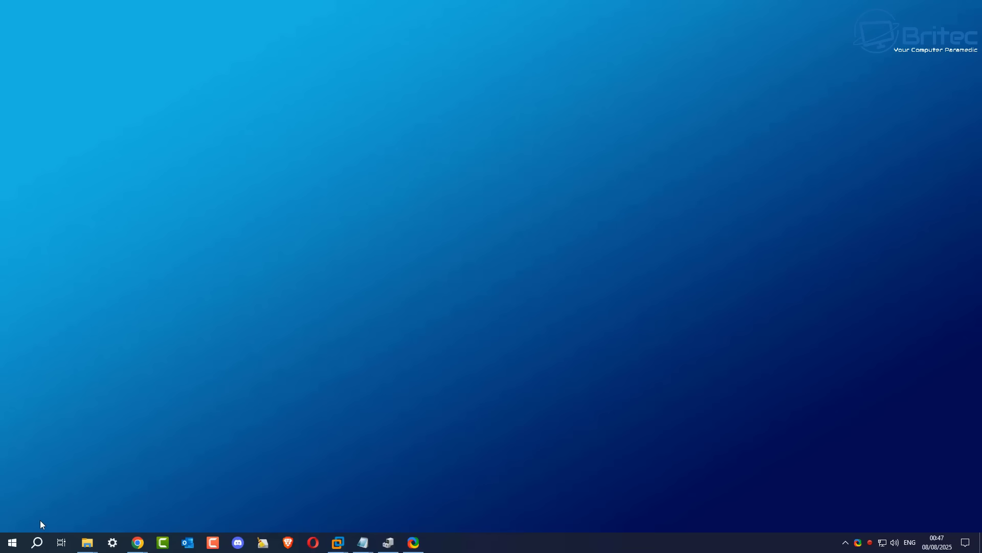
click(12, 542)
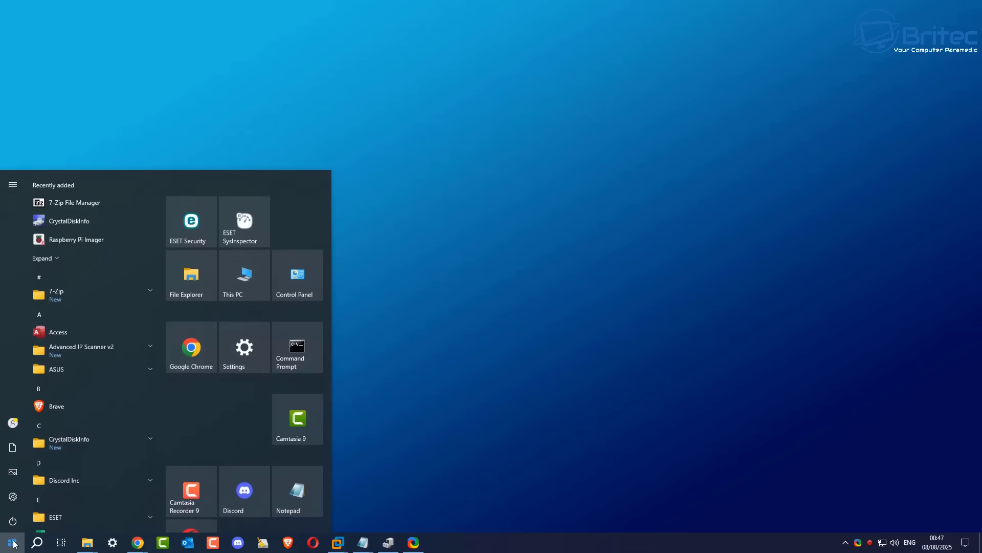
click(13, 495)
click(604, 445)
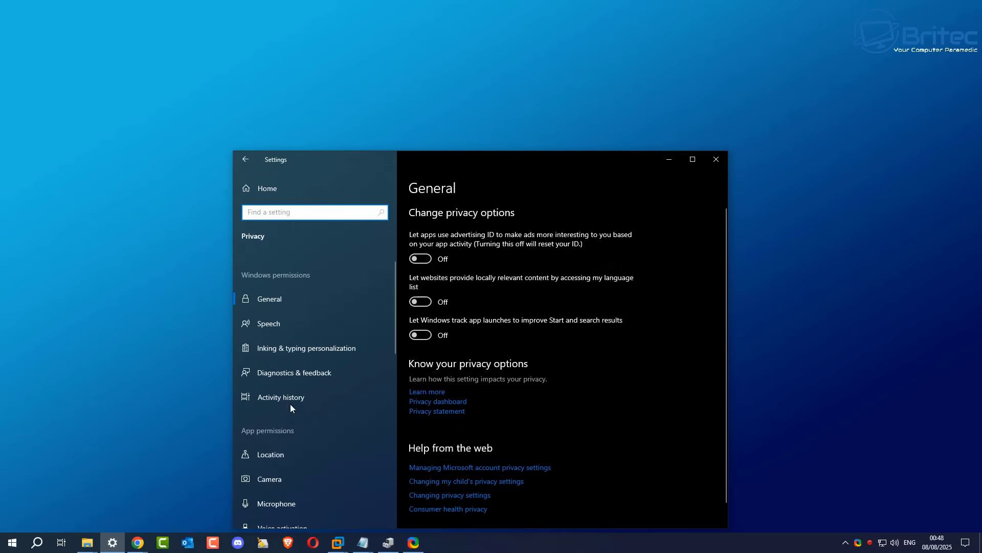
click(276, 452)
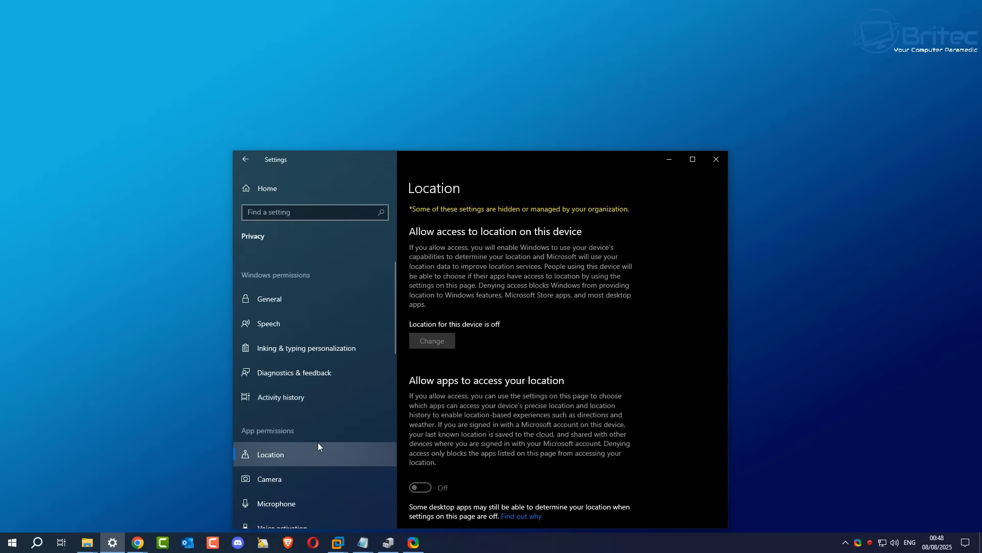
Review the Voice activation, Notifications, Calendar, Phone calls and Call history permission pages
scroll(318, 442, down, 2)
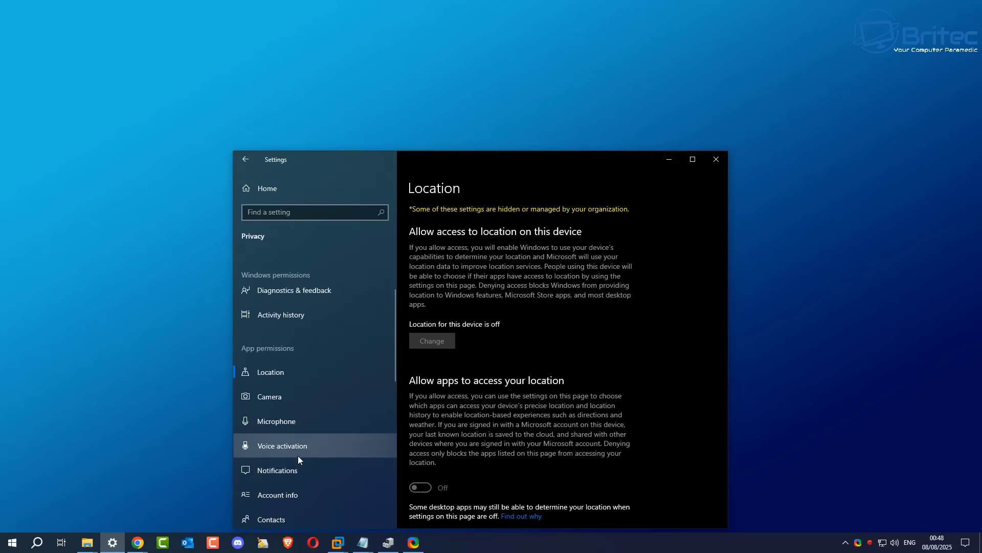
click(297, 450)
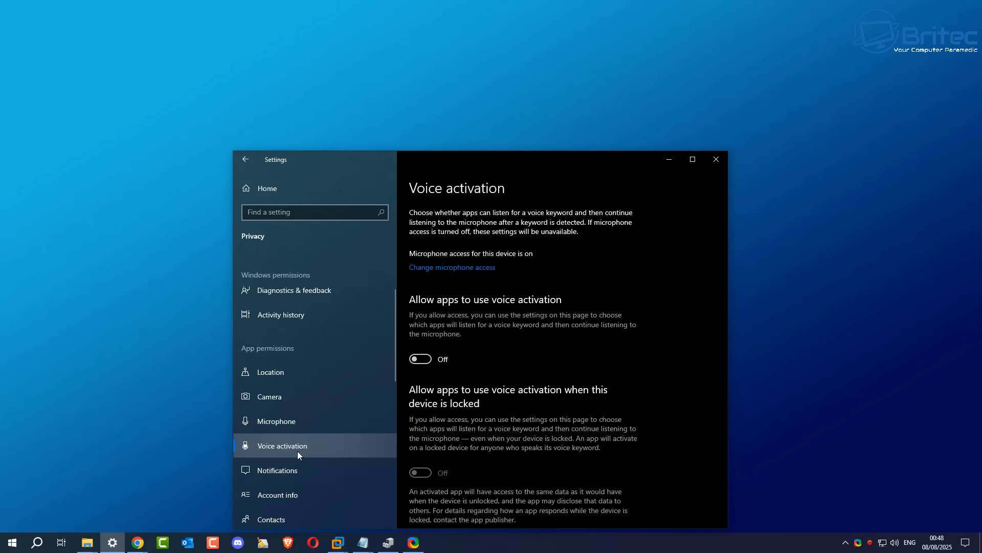
scroll(298, 450, down, 3)
click(280, 351)
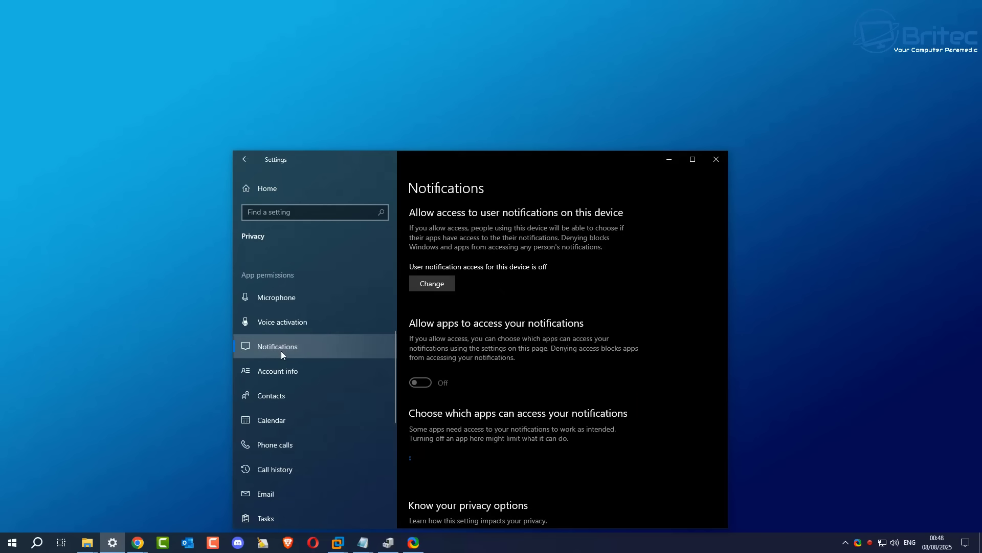
scroll(299, 394, down, 2)
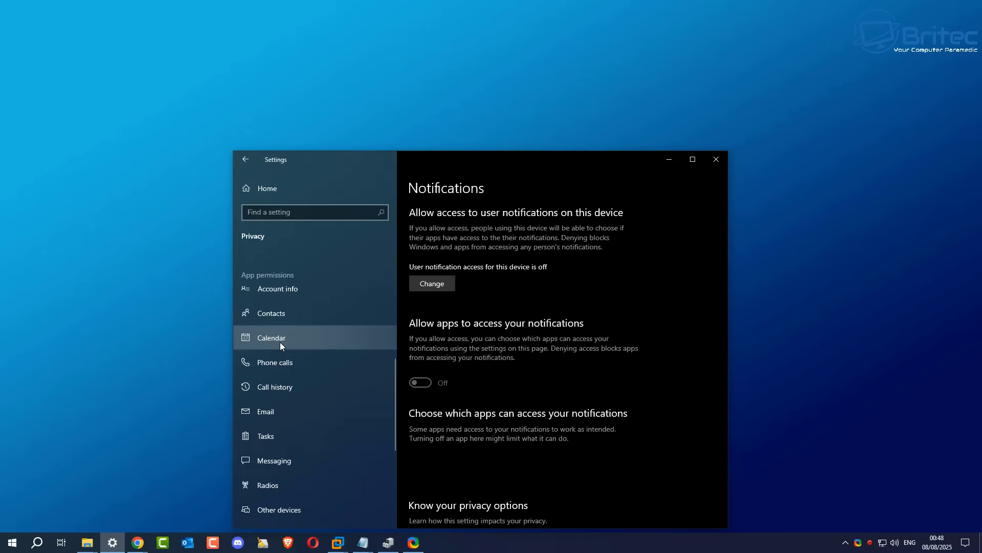
click(281, 341)
click(278, 363)
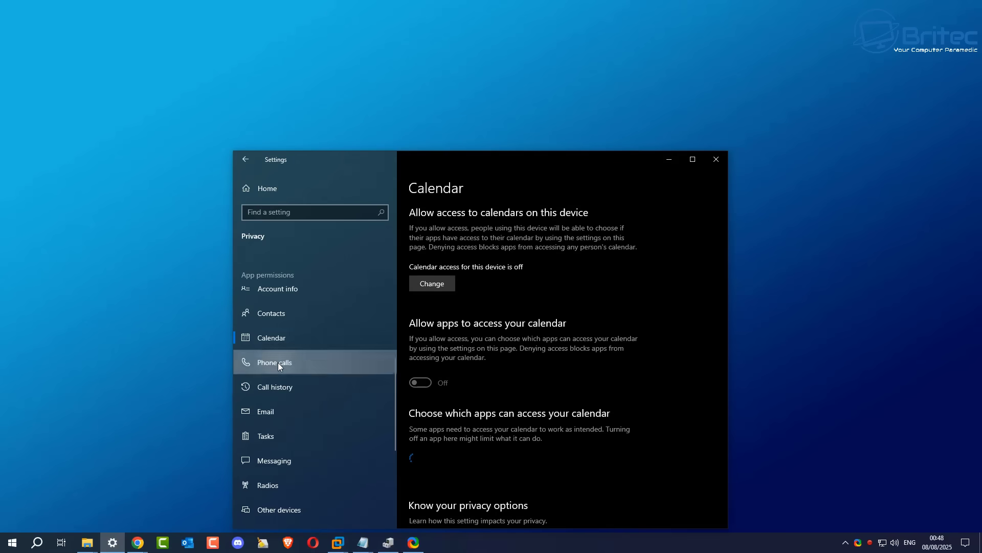
click(275, 392)
View Other devices, return to General, then show Inking & typing personalization
scroll(282, 410, down, 3)
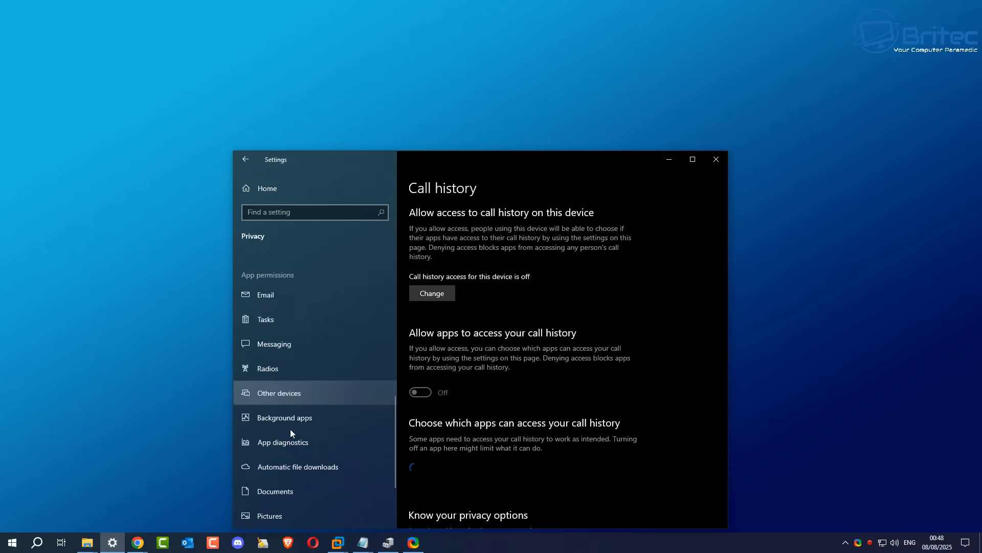
click(282, 385)
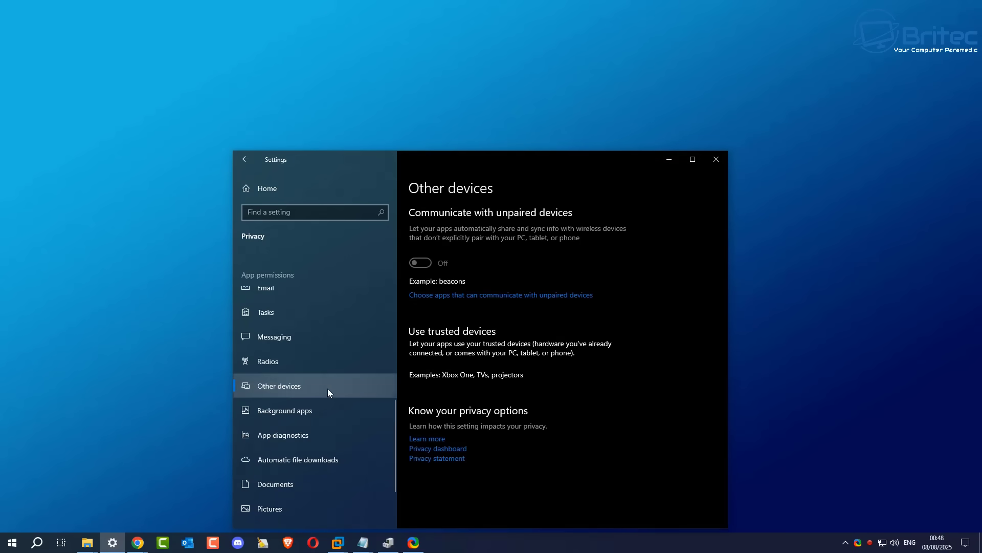
scroll(315, 415, down, 3)
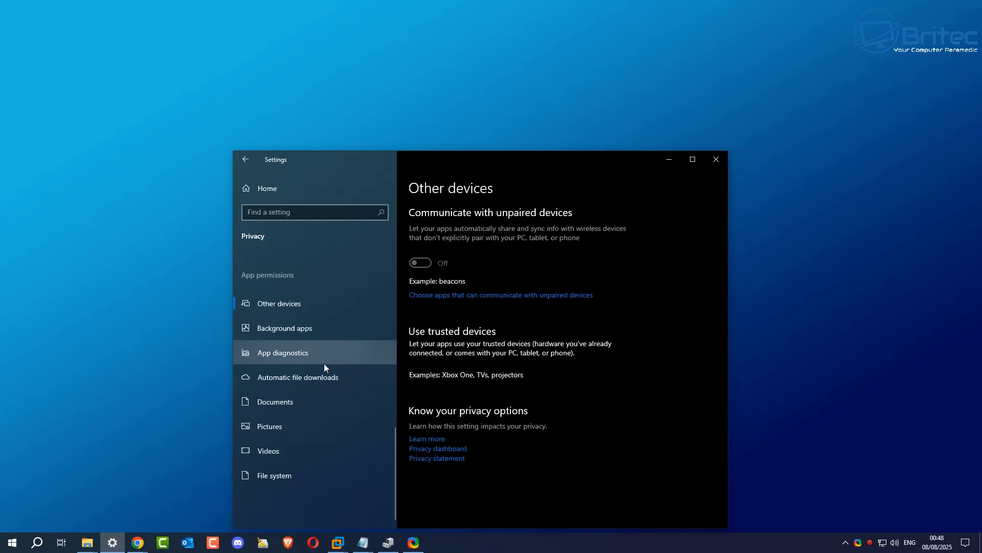
scroll(313, 409, up, 10)
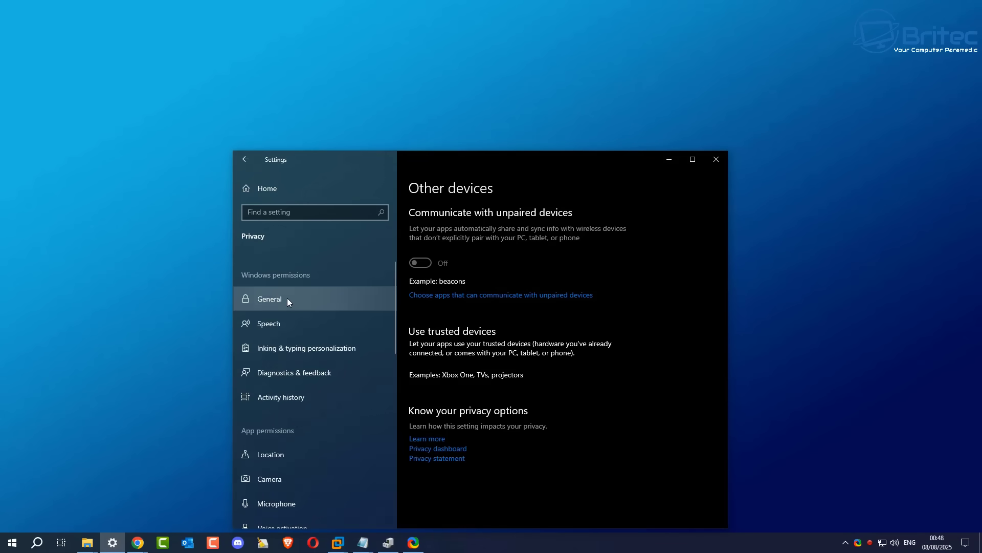
click(287, 301)
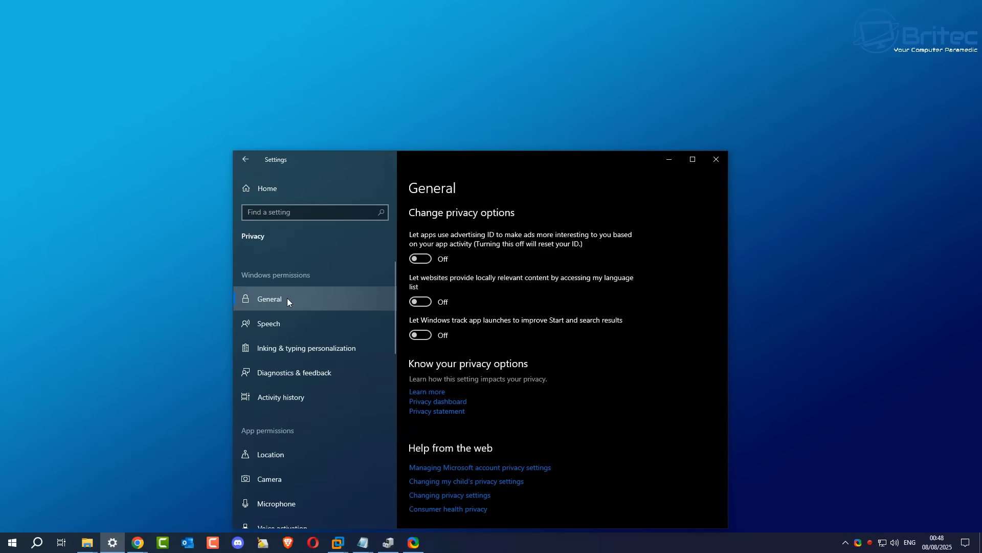
click(287, 350)
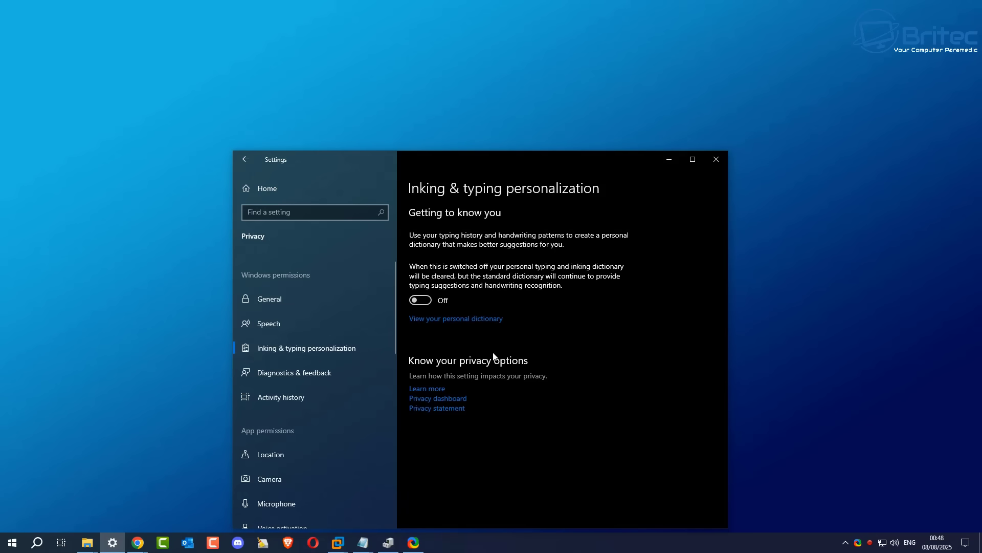
Close Settings and dismiss the Microsoft 365 trial promo on the ESU support page
click(717, 161)
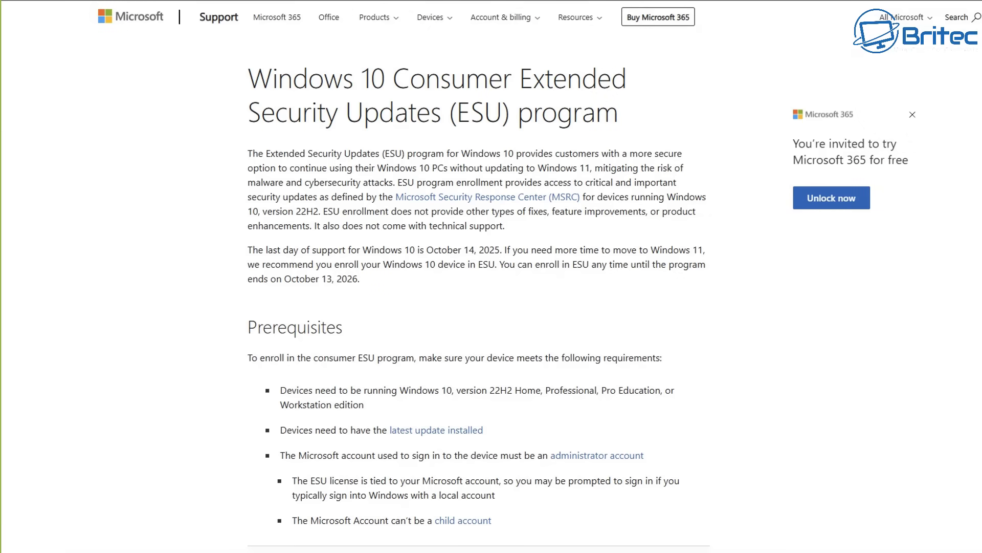
click(912, 114)
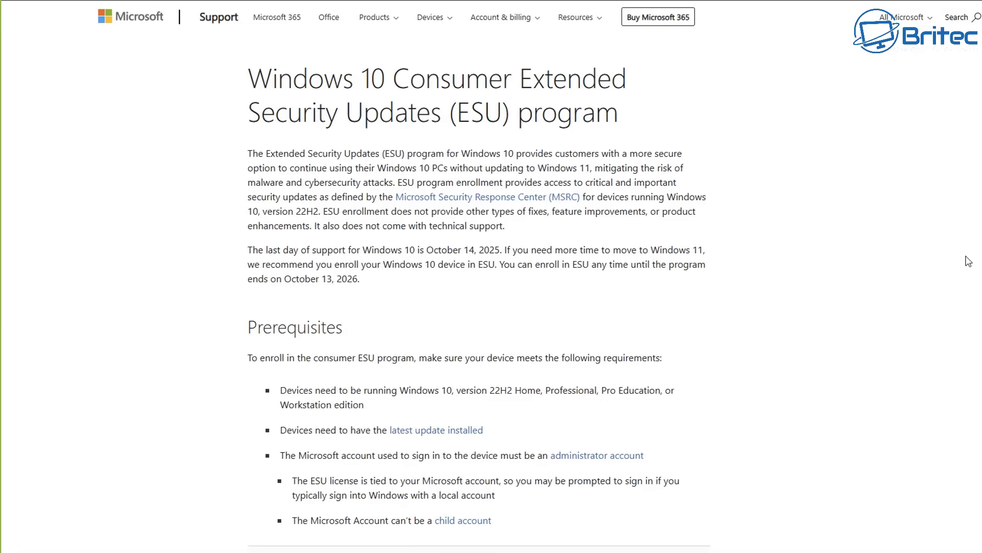
Autoscroll the Windows 10 Consumer ESU article down to the Enroll in ESU steps
middle_click(922, 264)
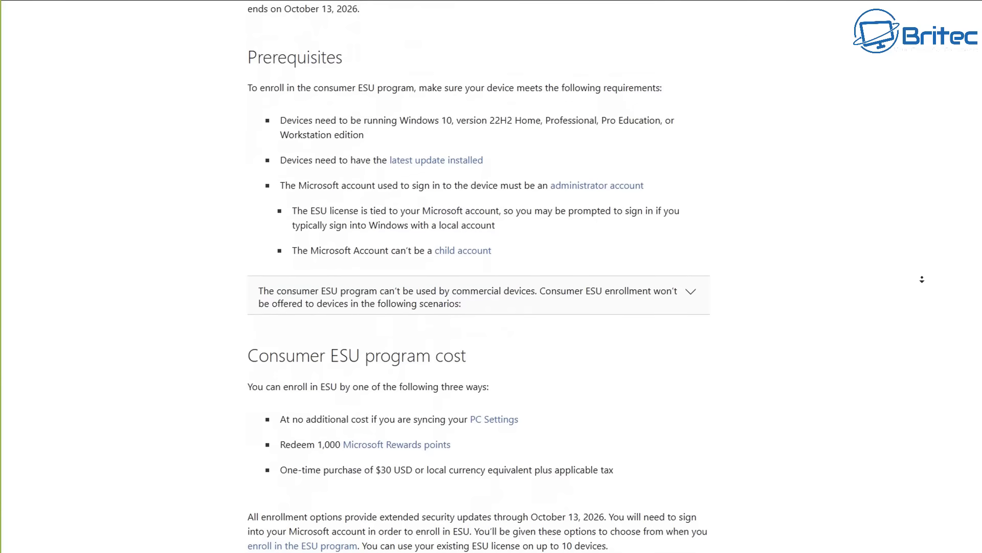
click(925, 283)
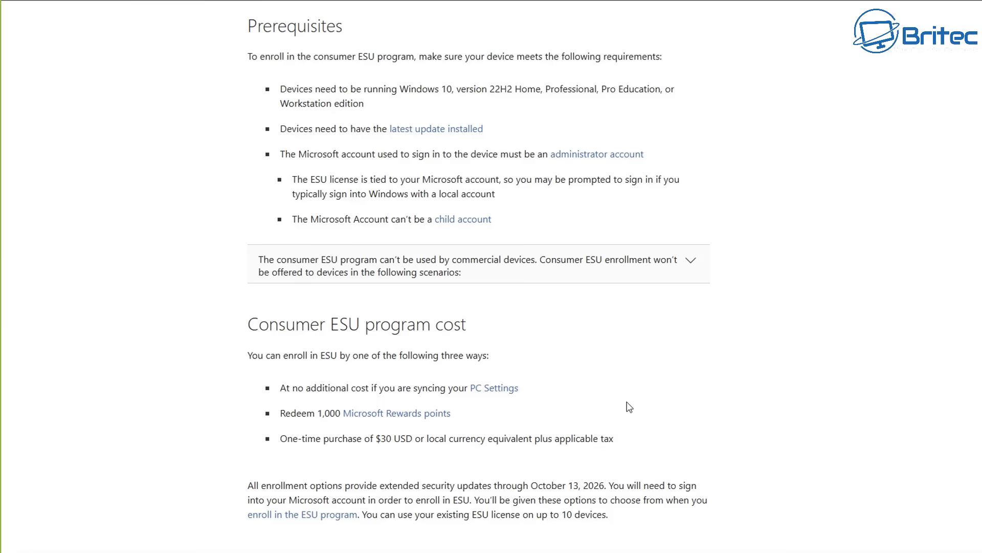
middle_click(750, 401)
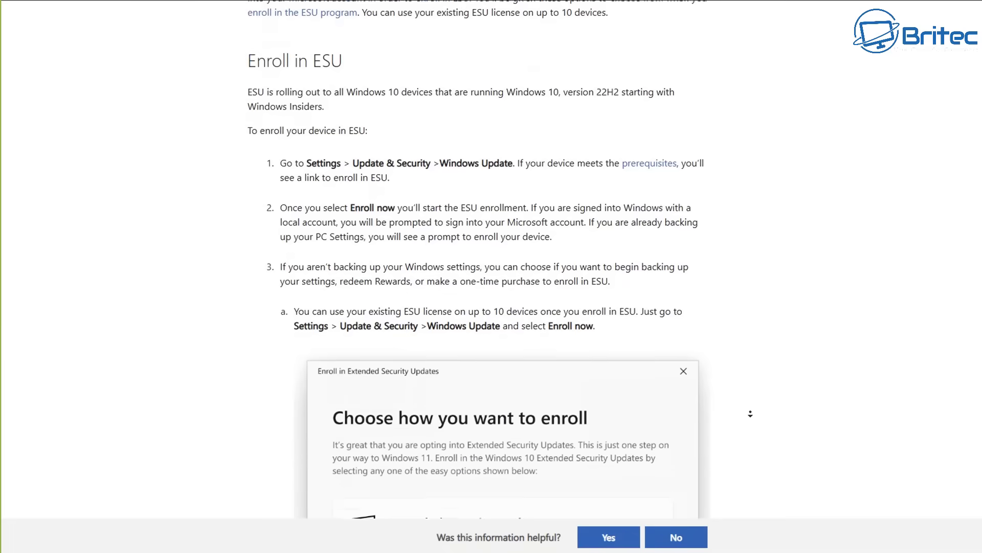
Autoscroll past the ESU enrollment screenshot and move to the LTSC 2021 lifecycle page
click(754, 417)
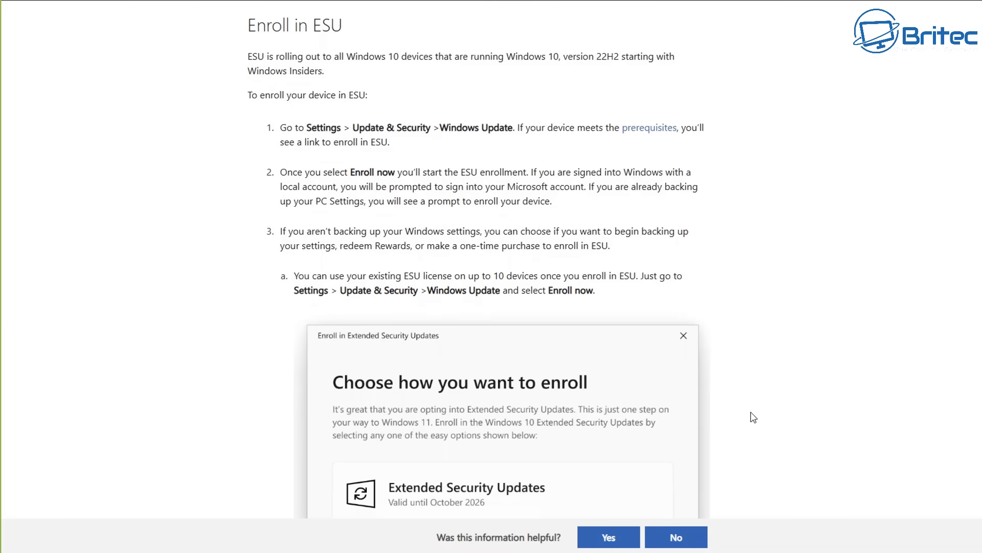
middle_click(750, 411)
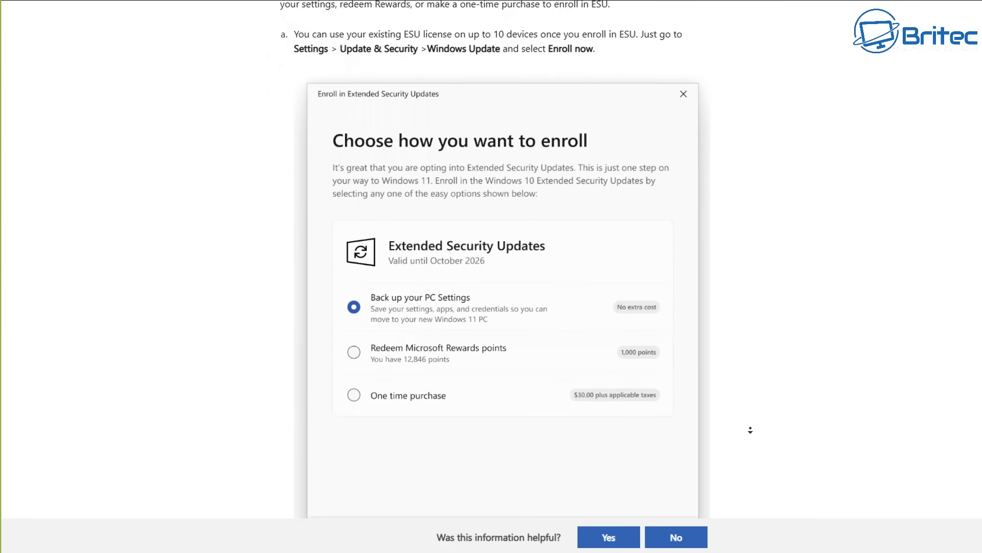
middle_click(751, 429)
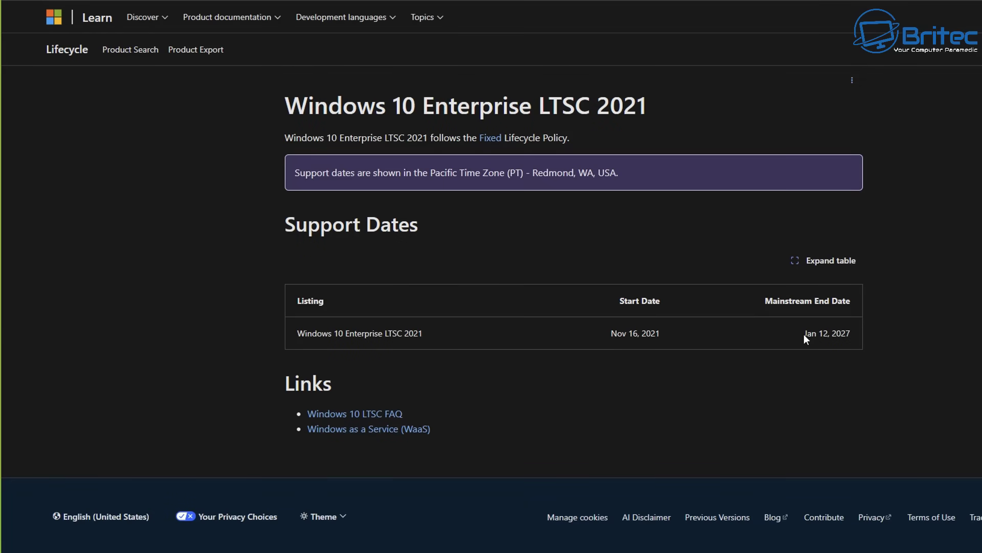
Highlight the LTSC 2021 mainstream end date and start date, then clear the selection
drag(804, 333, 862, 336)
drag(607, 339, 673, 339)
click(666, 374)
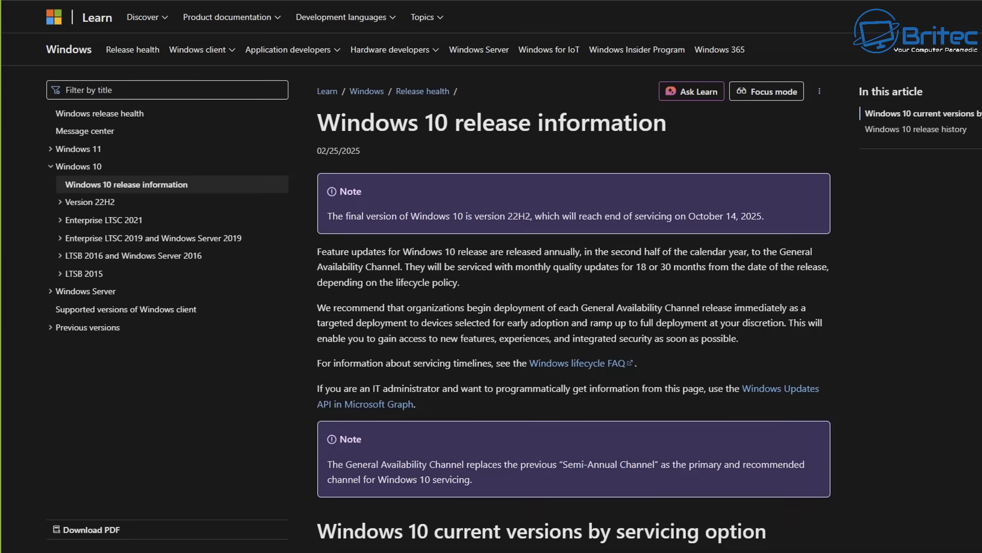
Highlight the LTSC 2021 row's mainstream end date 2027-01-12 and extended end date 2032-01-13
scroll(573, 307, down, 3)
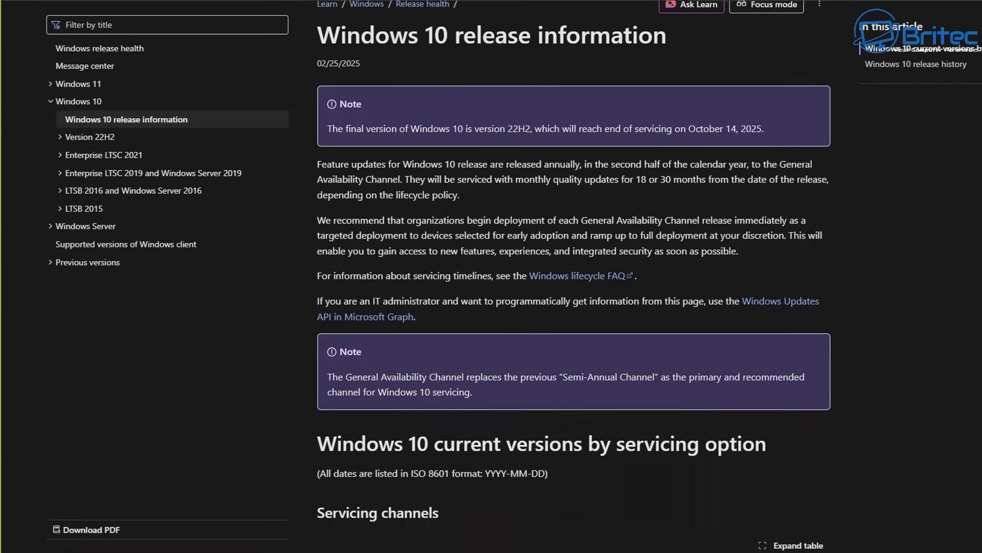
scroll(573, 307, down, 3)
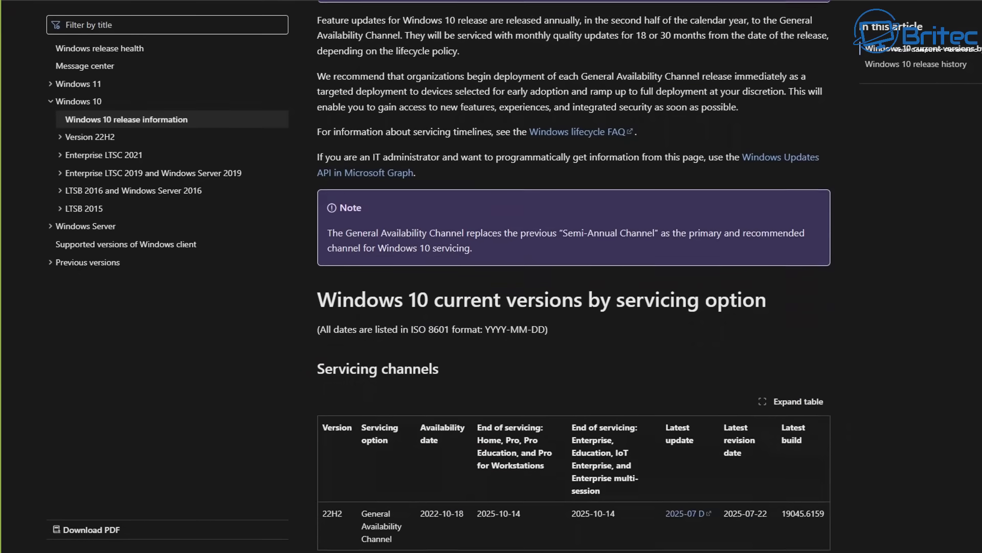
scroll(573, 307, down, 3)
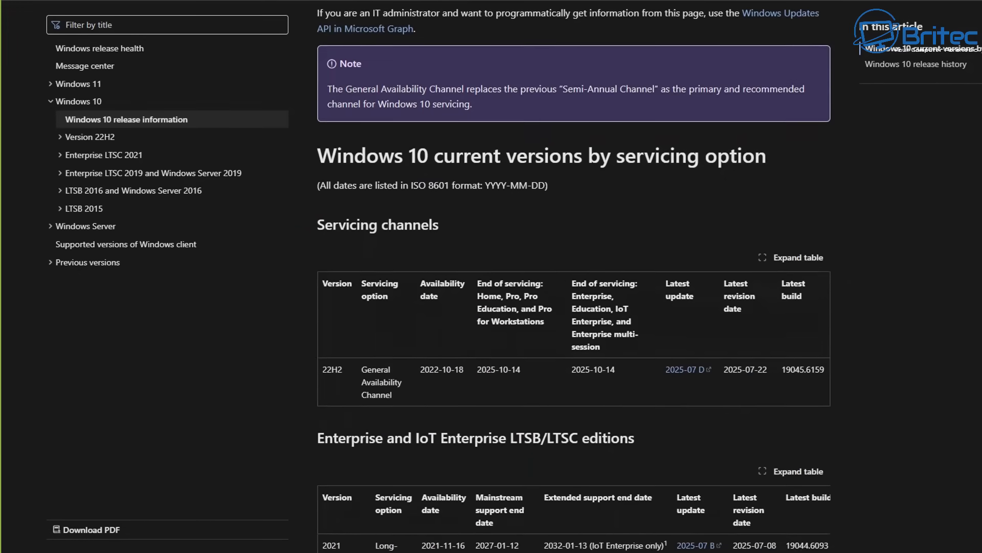
scroll(573, 307, down, 2)
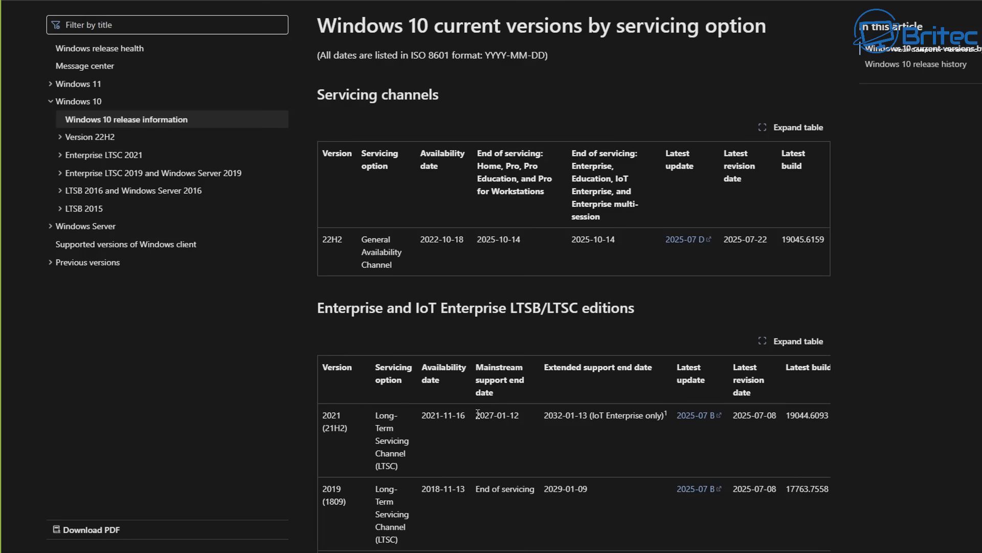
drag(473, 416, 523, 413)
drag(542, 415, 666, 416)
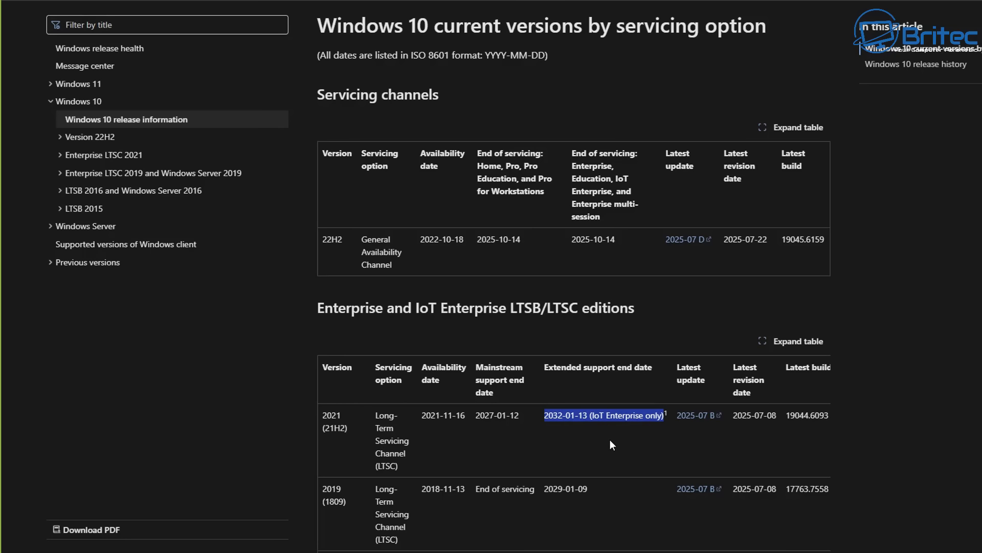